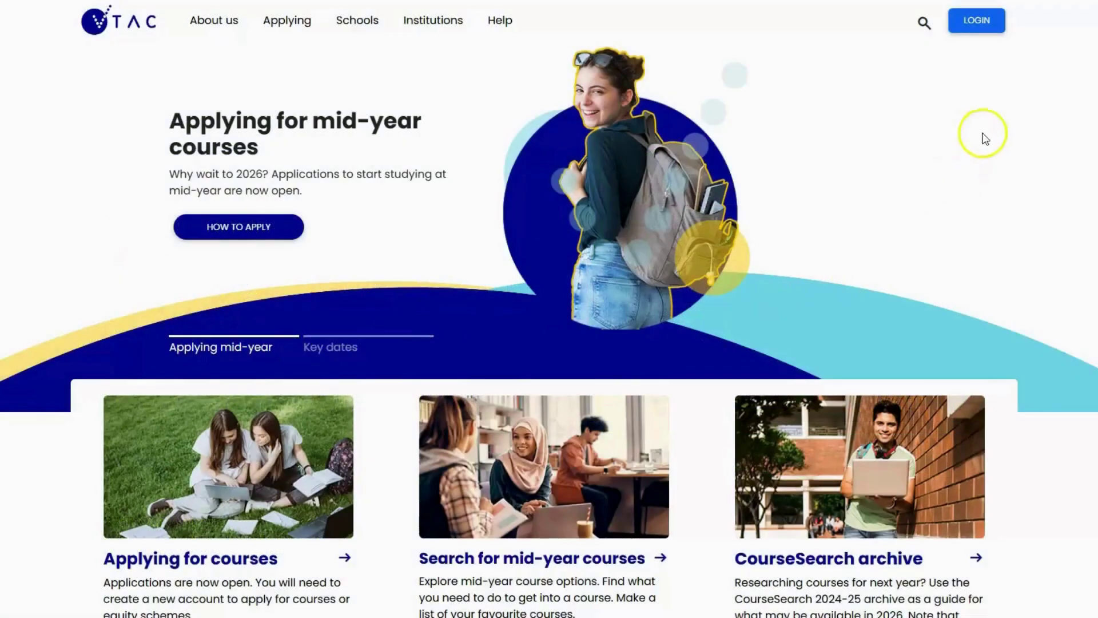
Go from the VTAC homepage to the account log-in page using LOG IN.
click(984, 20)
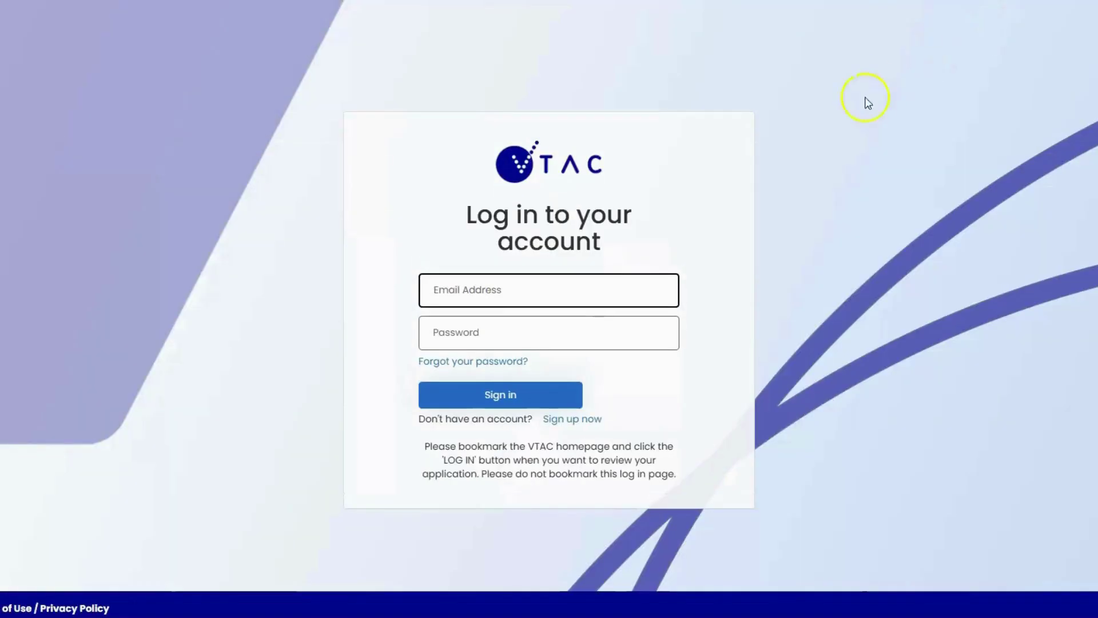
Switch to the Create account form via 'Sign up now' and paste the applicant's email address.
click(586, 421)
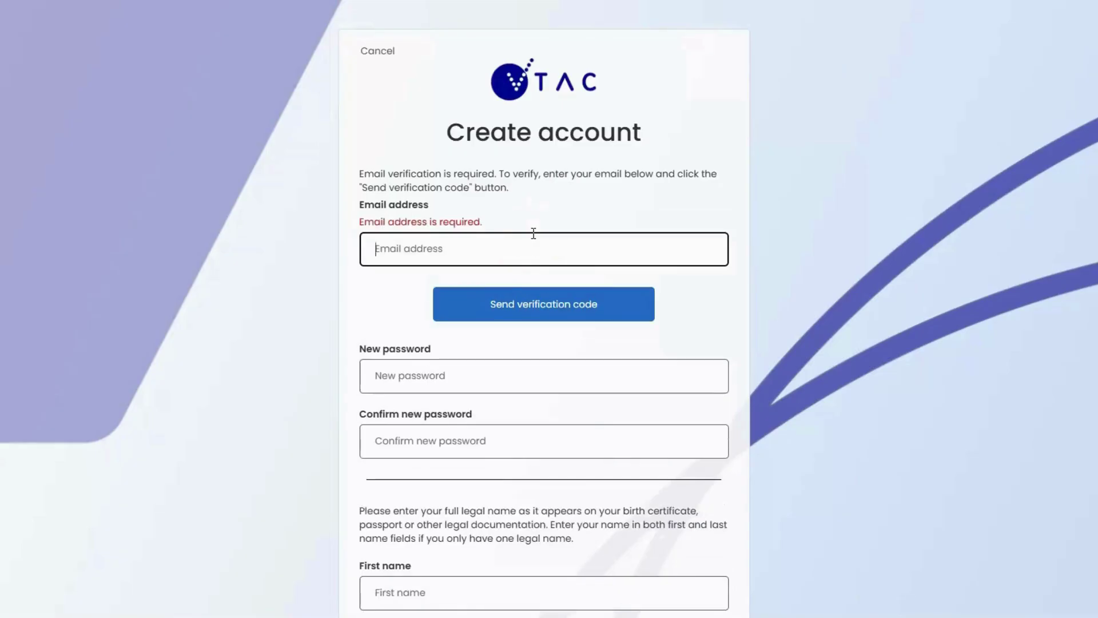
key(ctrl+v)
Send a verification code to the email, paste the emailed code and verify it.
click(537, 252)
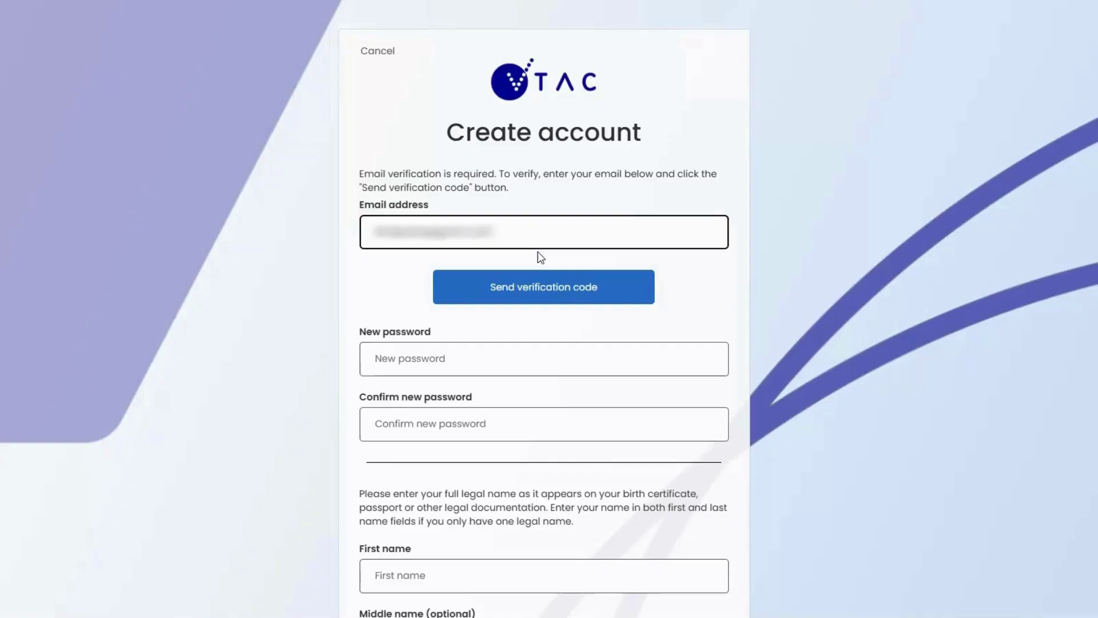
click(548, 288)
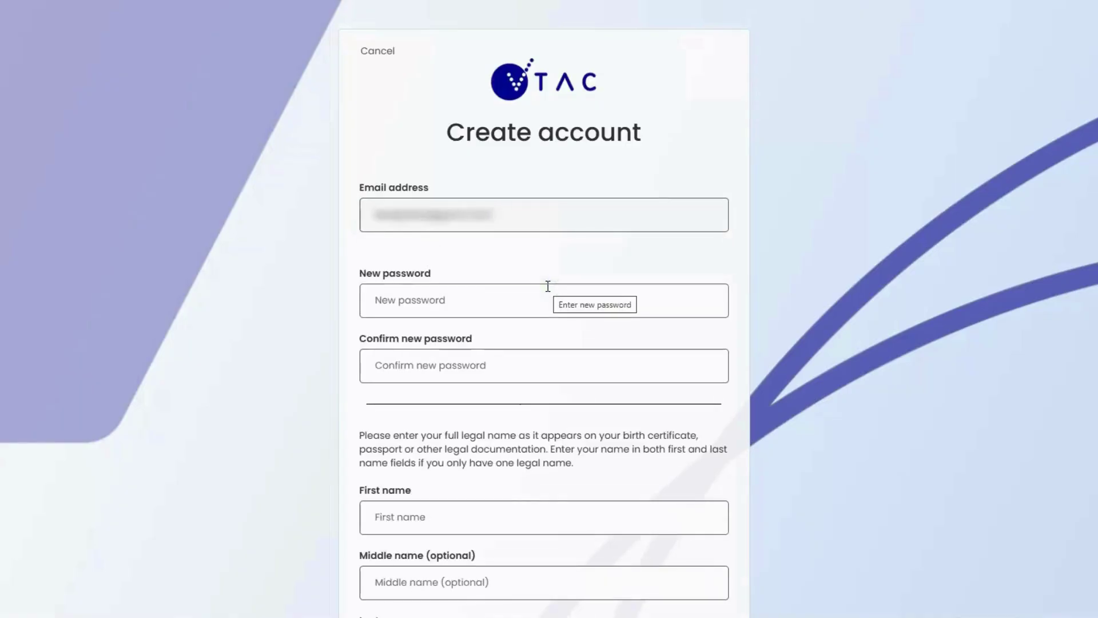
click(347, 245)
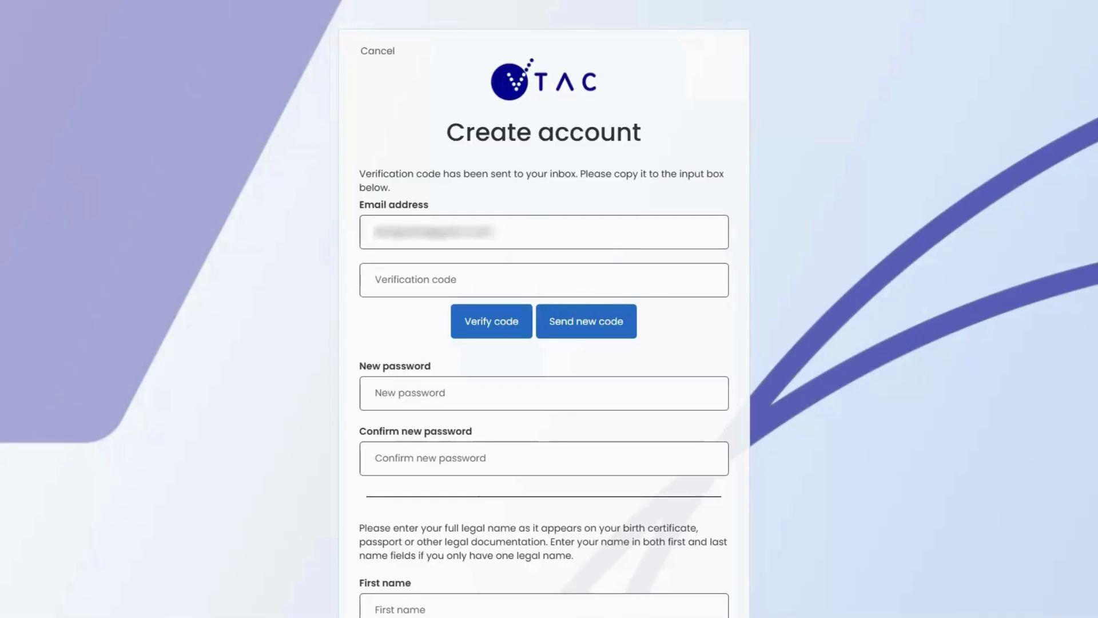
click(466, 285)
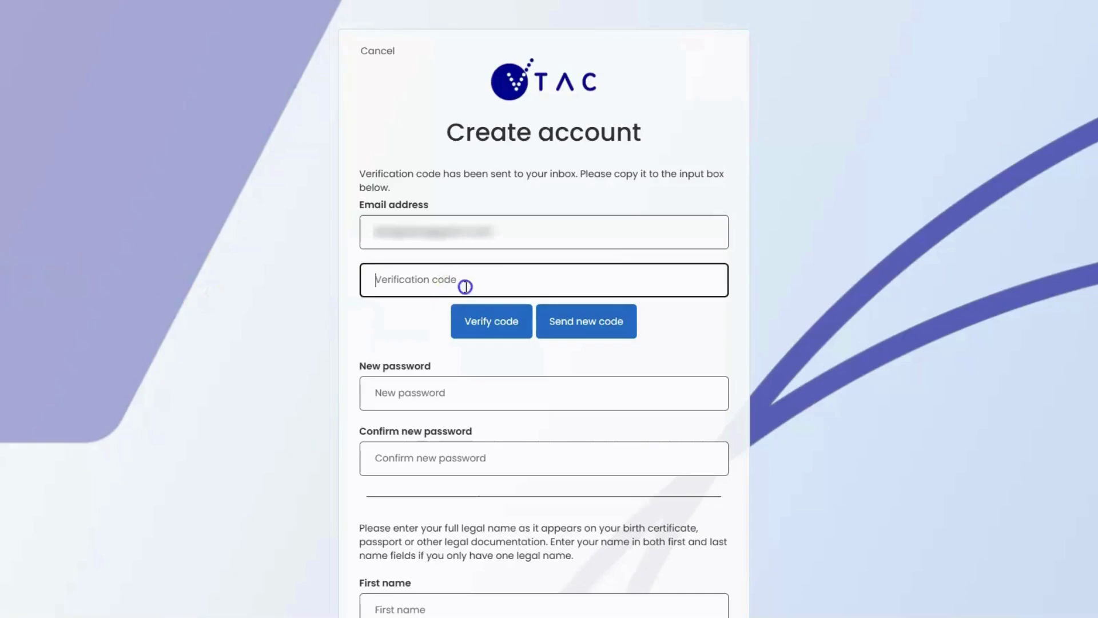
key(ctrl+v)
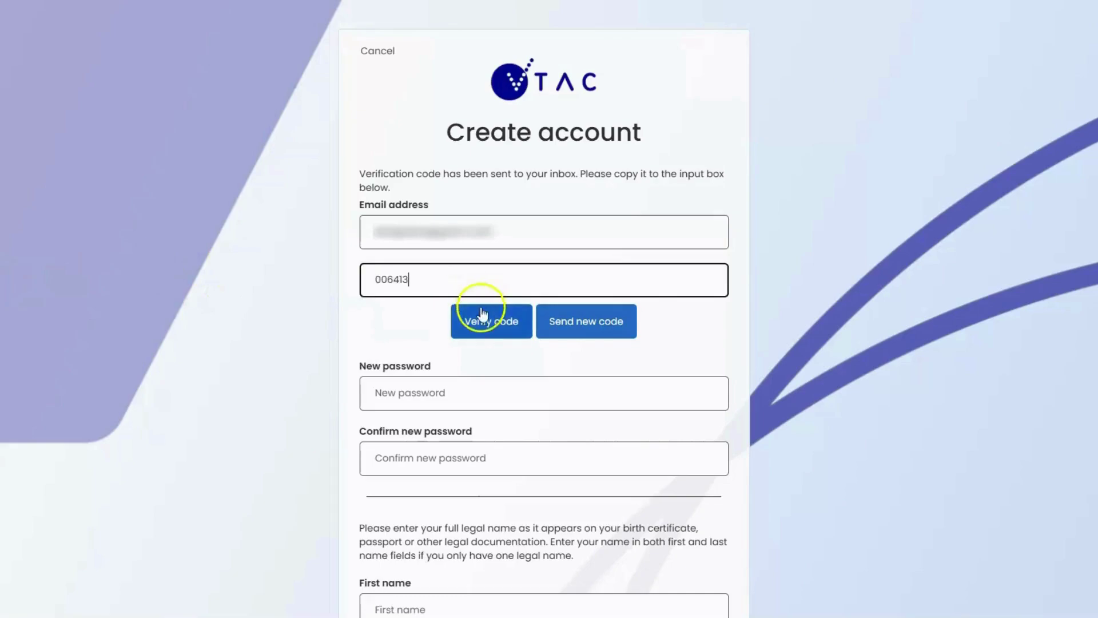
click(501, 323)
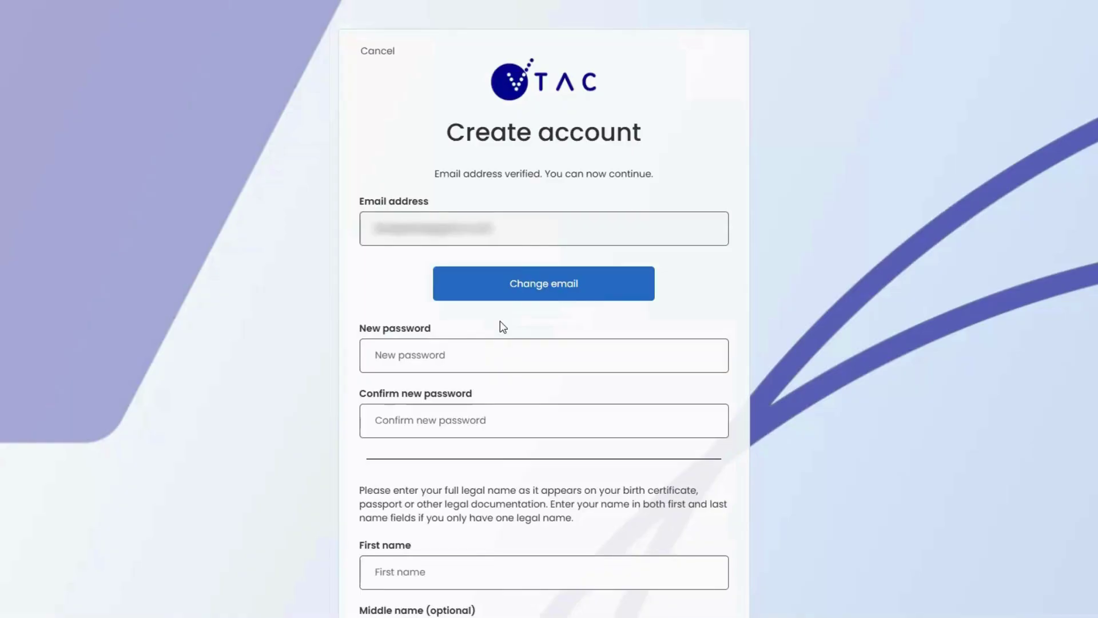
Enter the account password in New password and the identical password in Confirm new password.
click(503, 354)
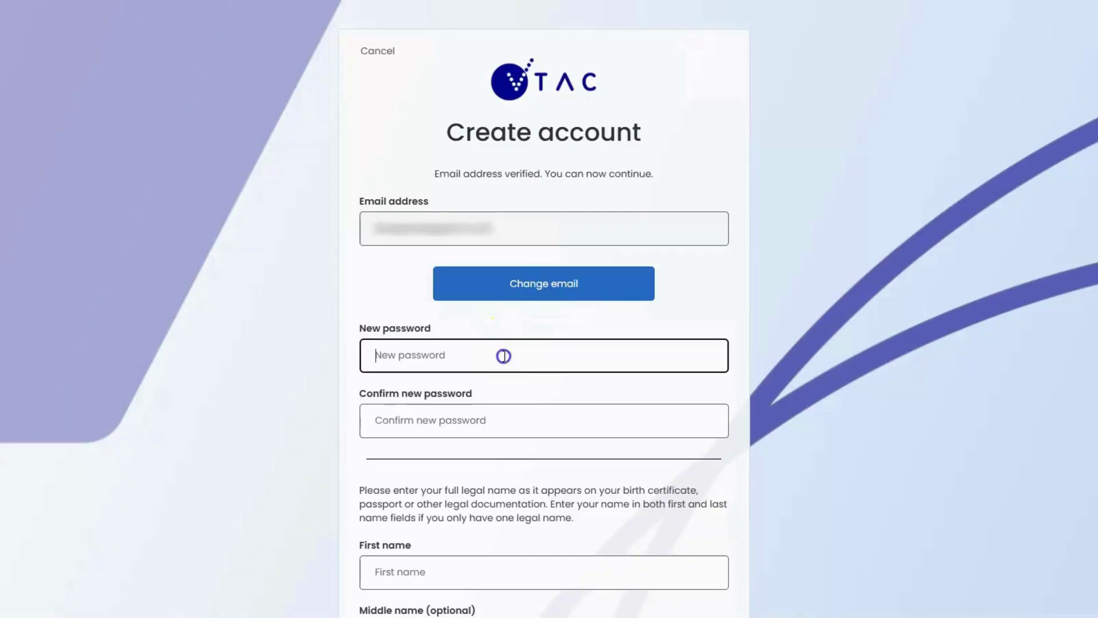
text(•••••)
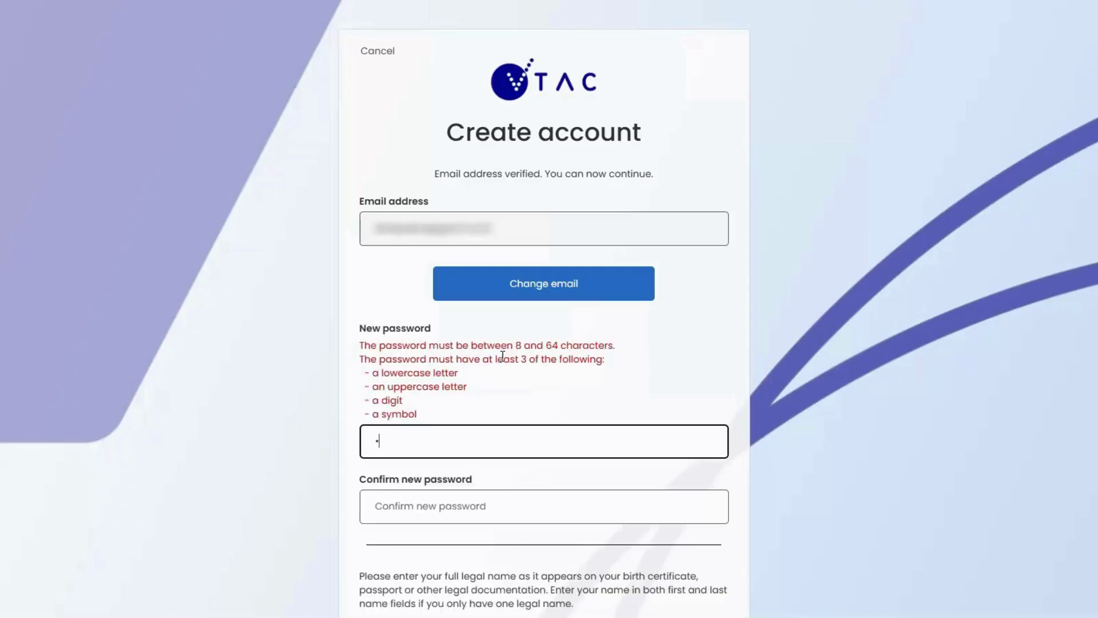
text(••••••)
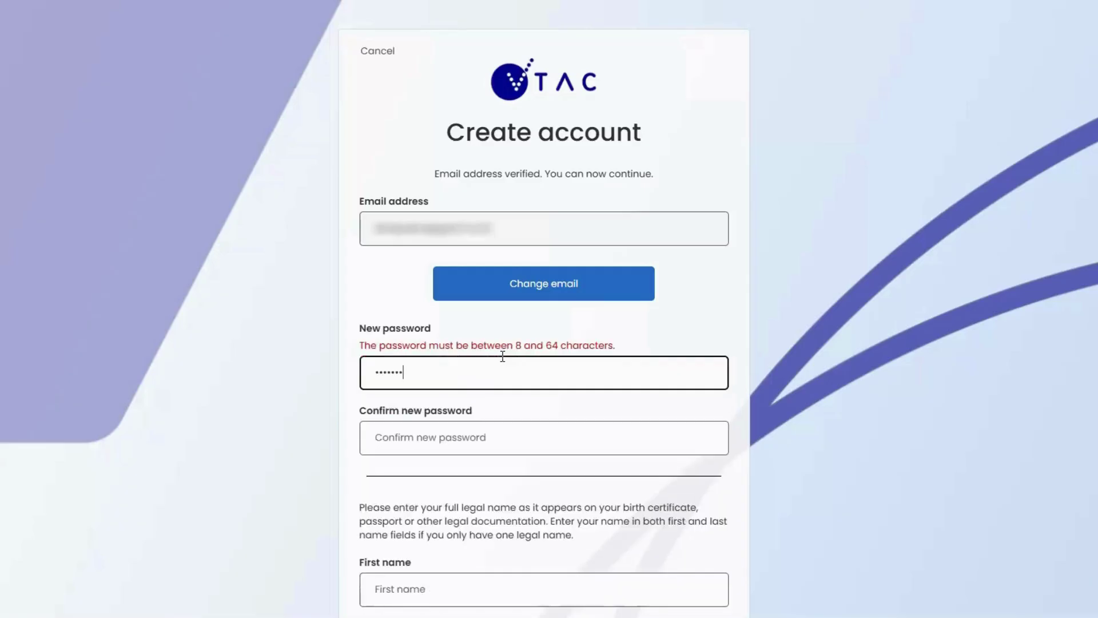
key(Tab)
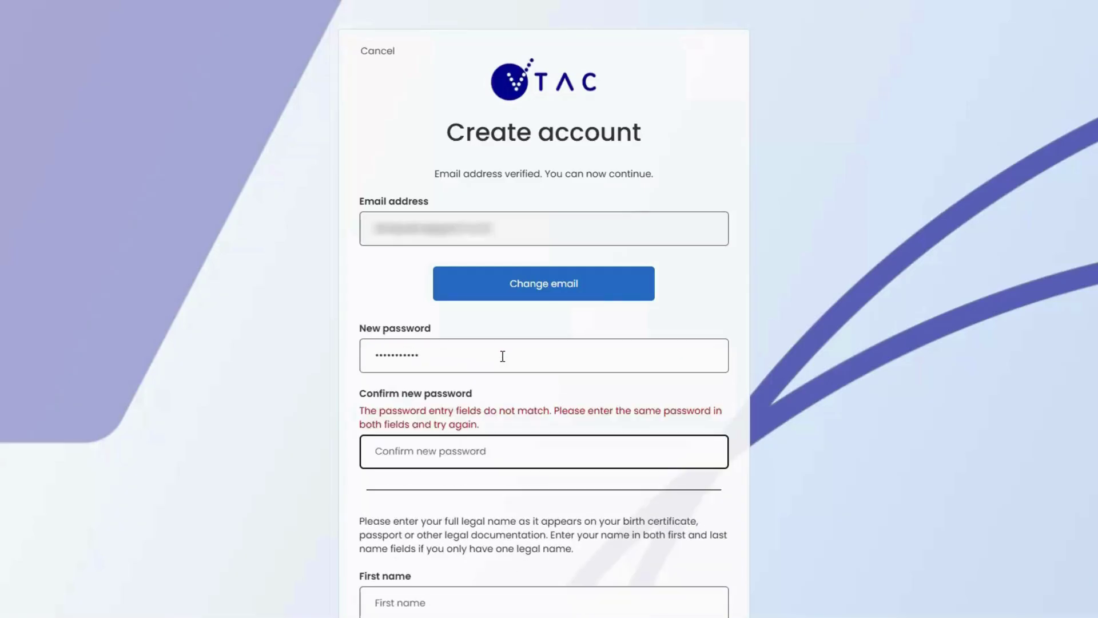
text(•••••••••••)
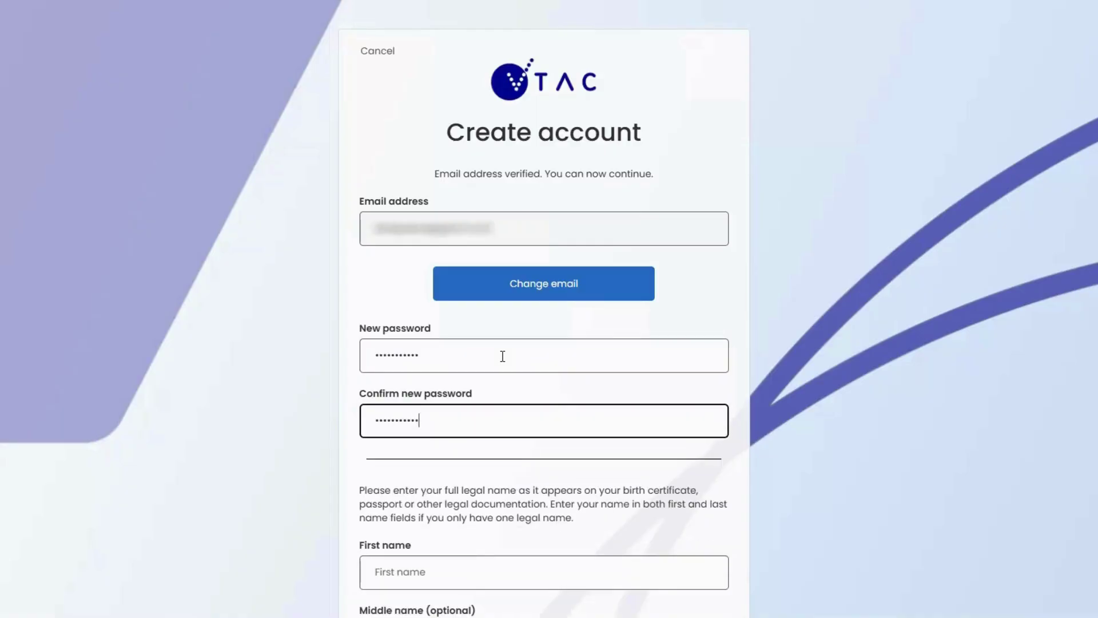
scroll(504, 366, down, 1)
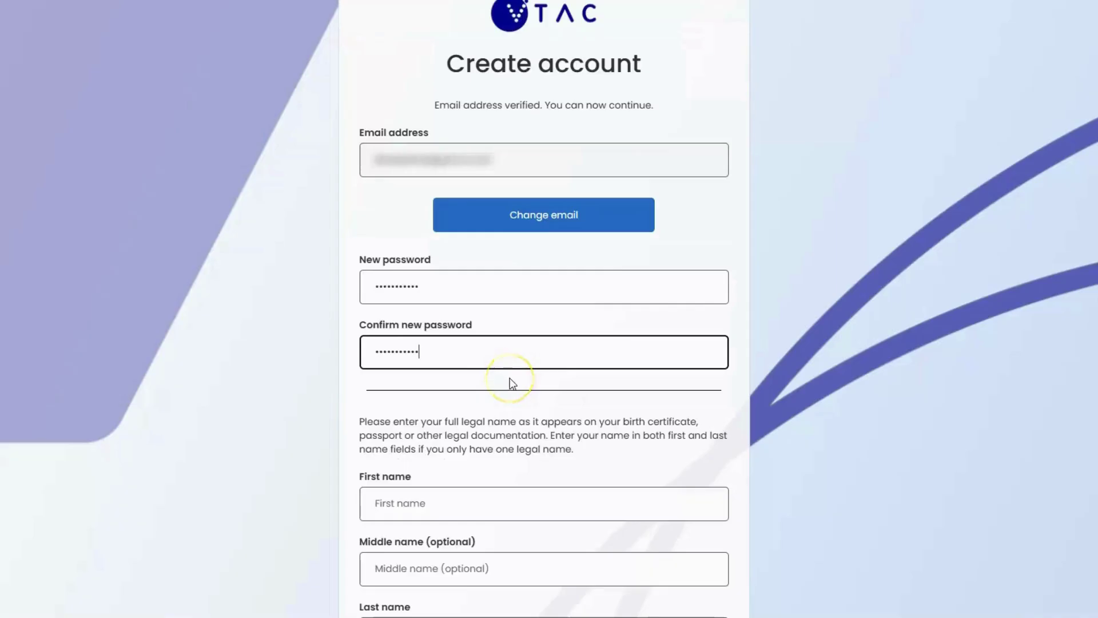
scroll(511, 374, down, 2)
scroll(510, 374, down, 2)
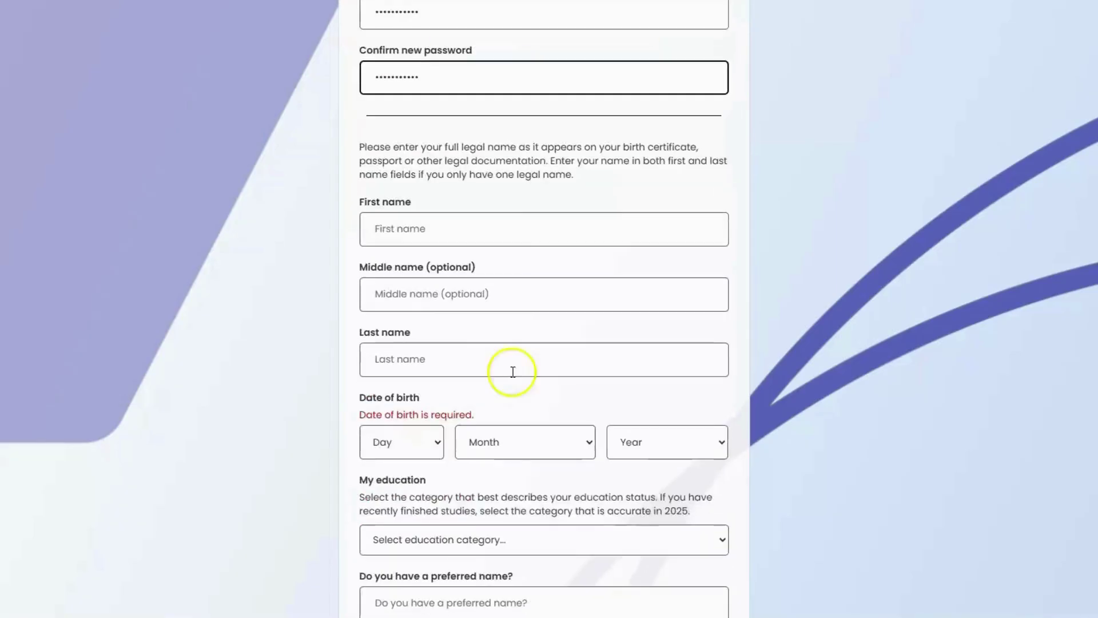
Fill in the applicant's legal first name and last name.
click(487, 230)
text(V)
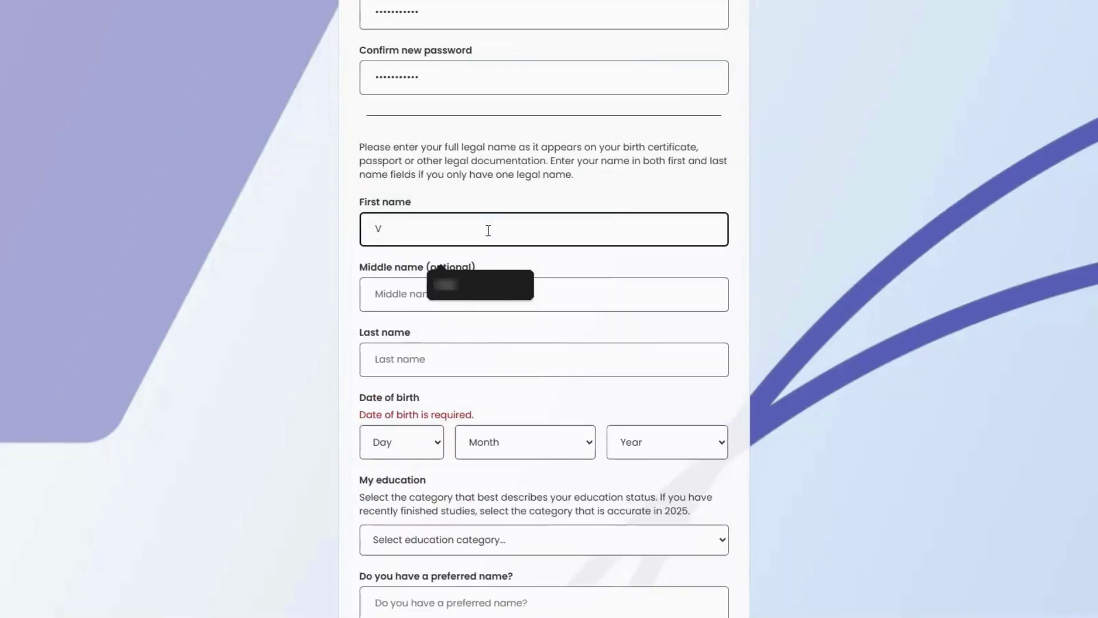
text(TAC)
click(488, 231)
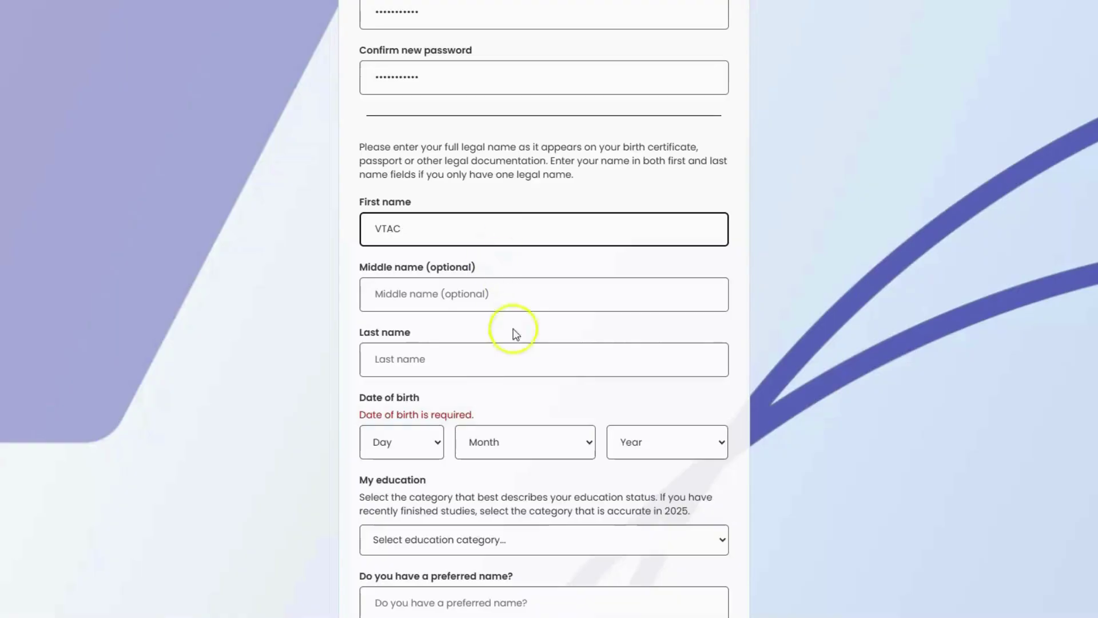
click(515, 360)
text(Test)
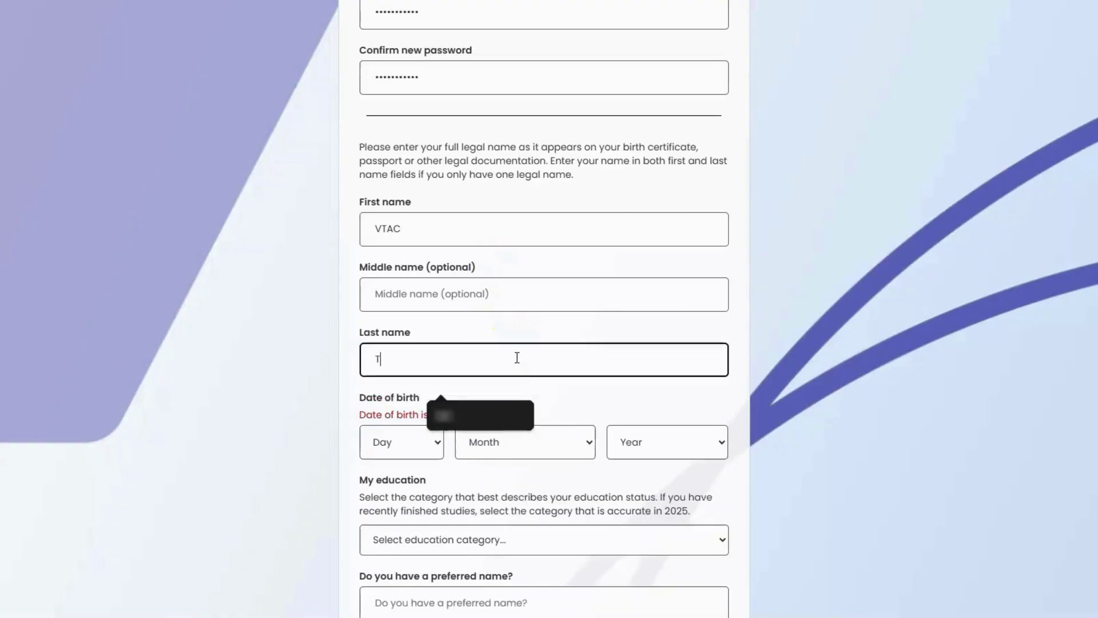
click(505, 398)
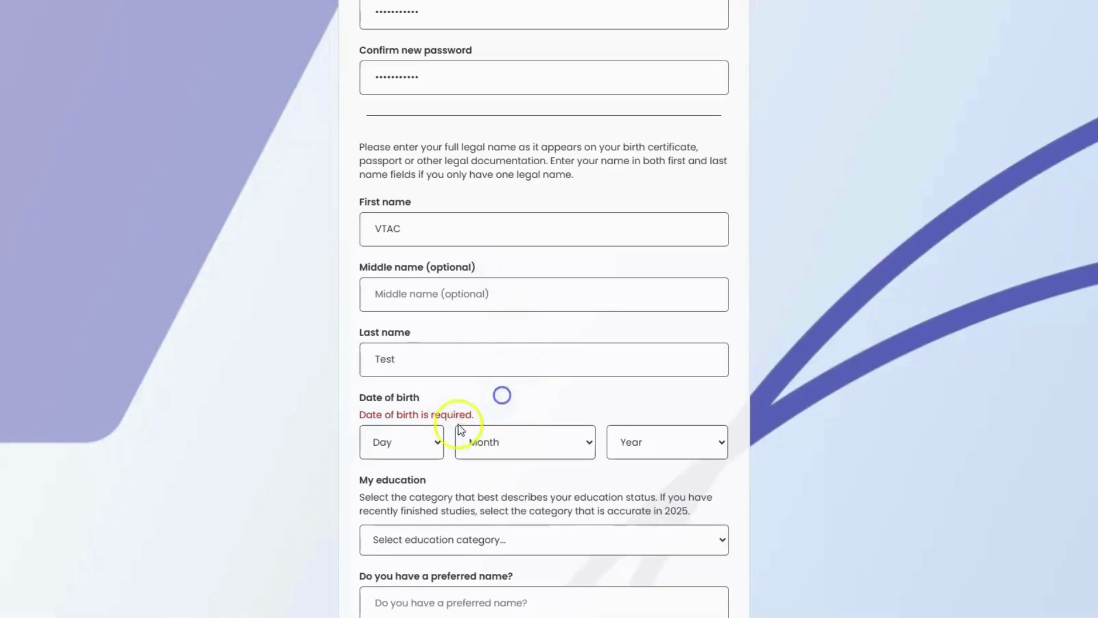
Set the date of birth to 1 January 2000 using the Day, Month and Year dropdowns.
click(419, 445)
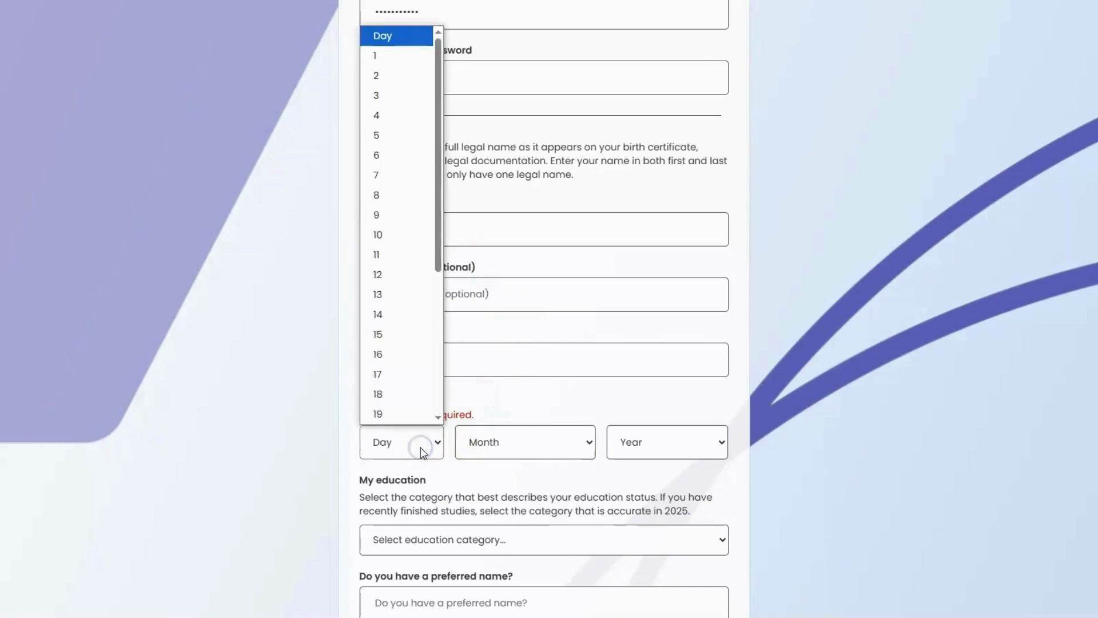
click(377, 56)
click(565, 453)
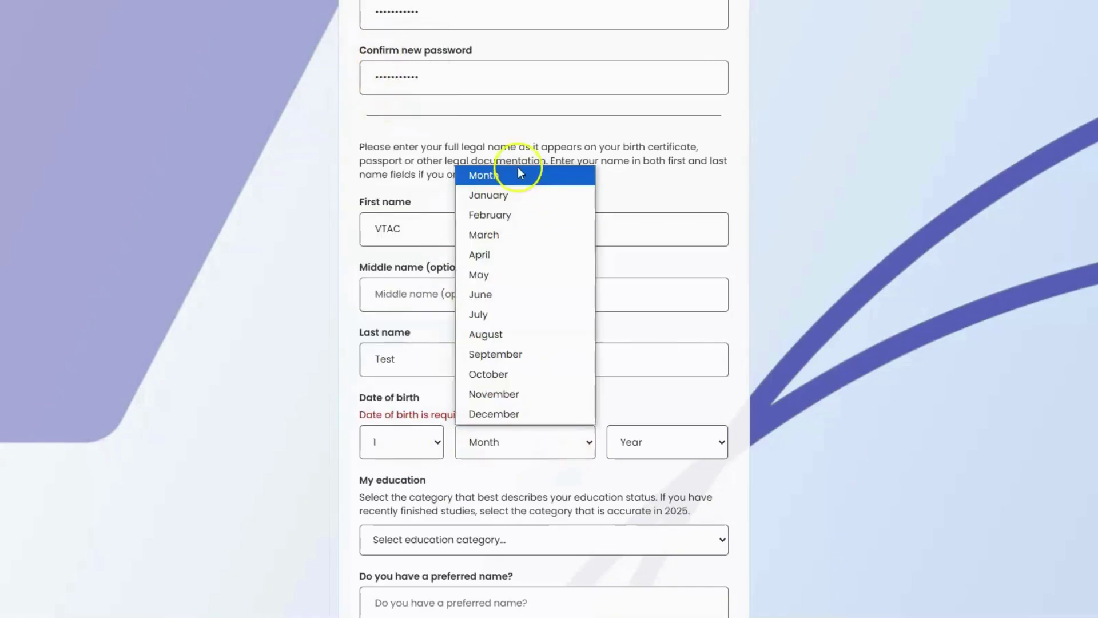
click(527, 189)
click(678, 458)
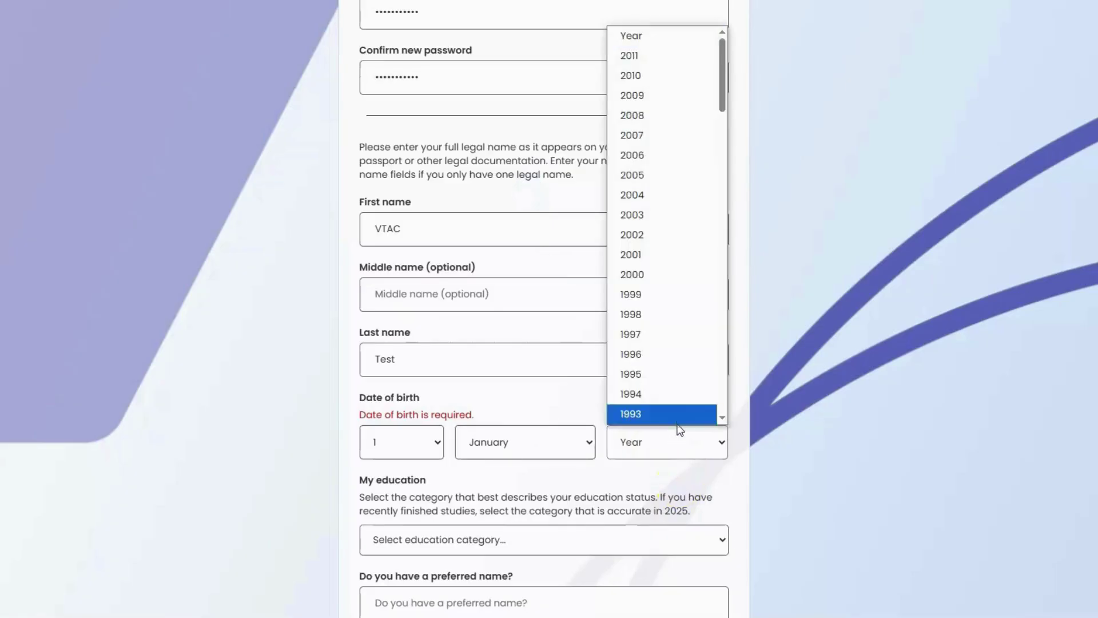
click(664, 274)
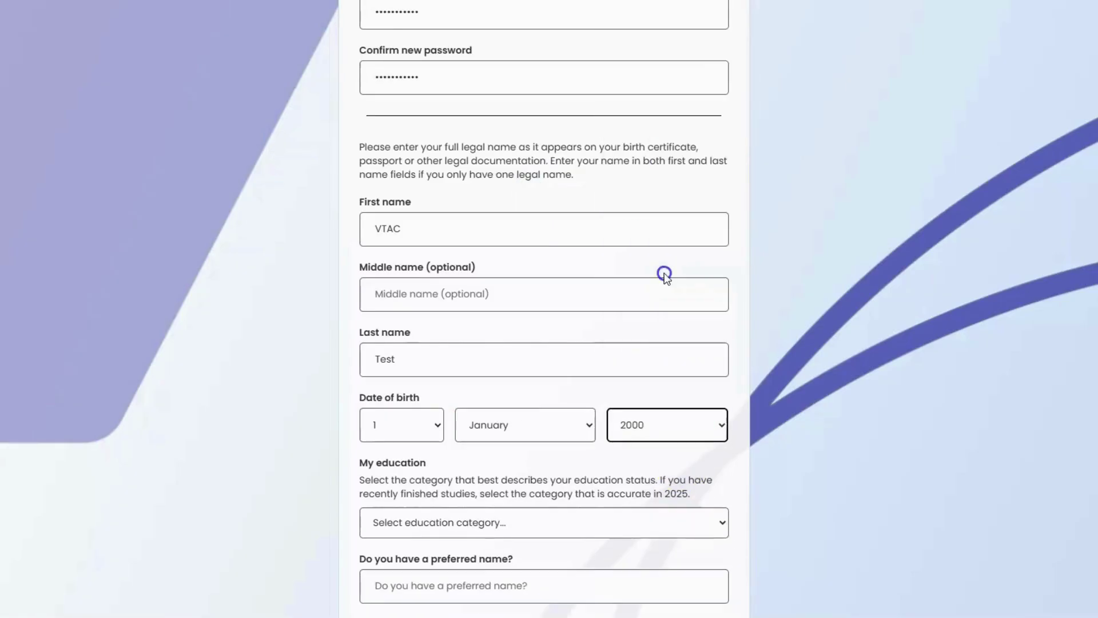
scroll(558, 412, down, 2)
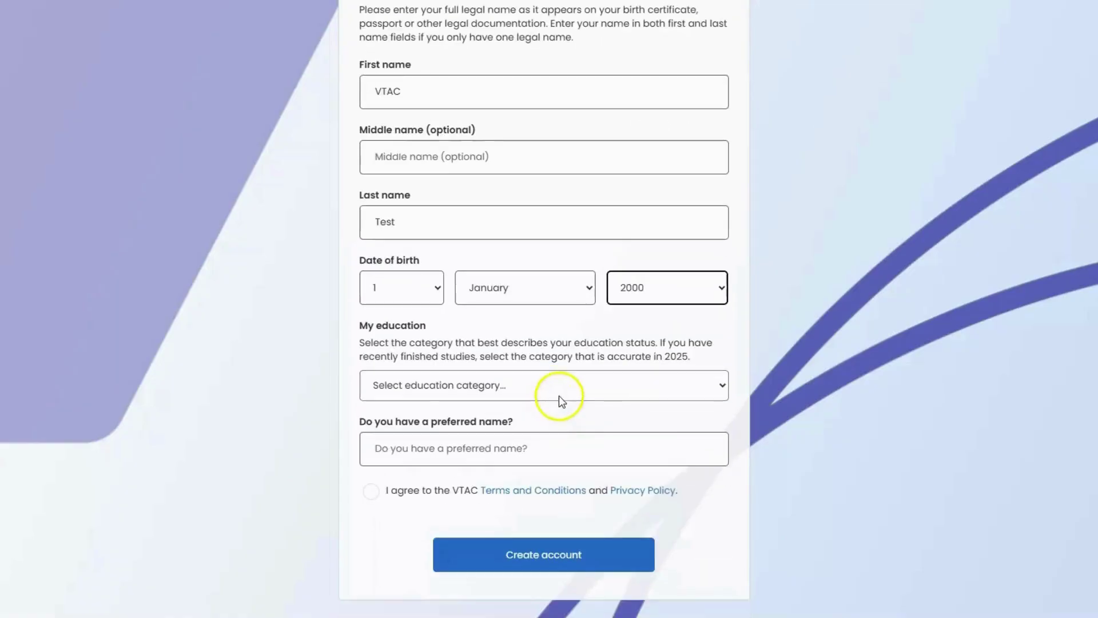
Choose 'currently studying / recently completed Year 12' education, accept the terms, and create the account.
click(594, 387)
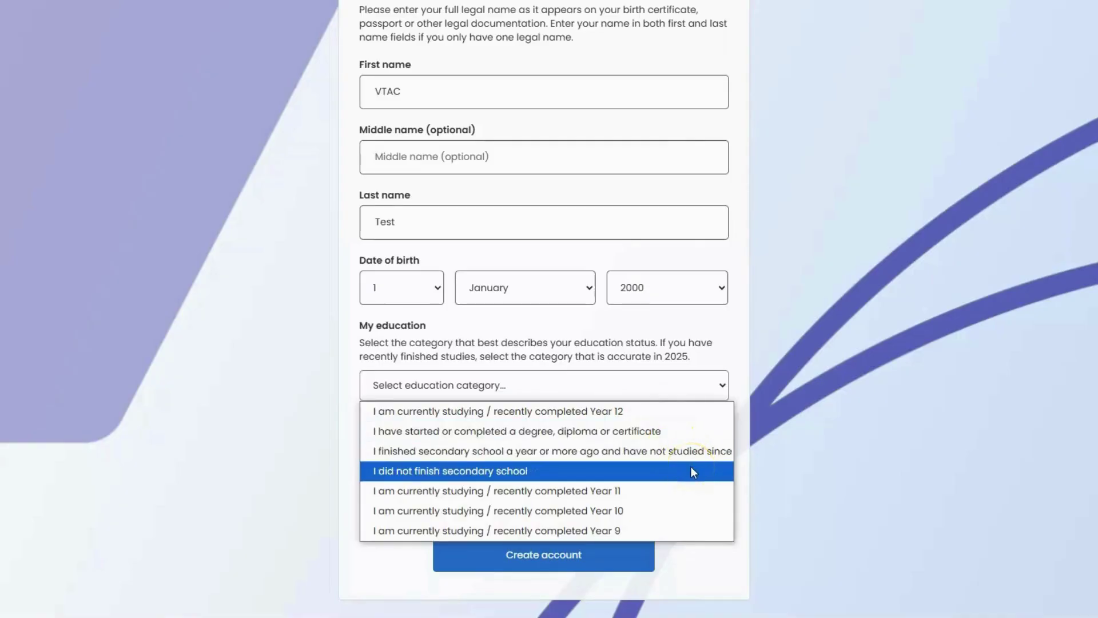
click(696, 491)
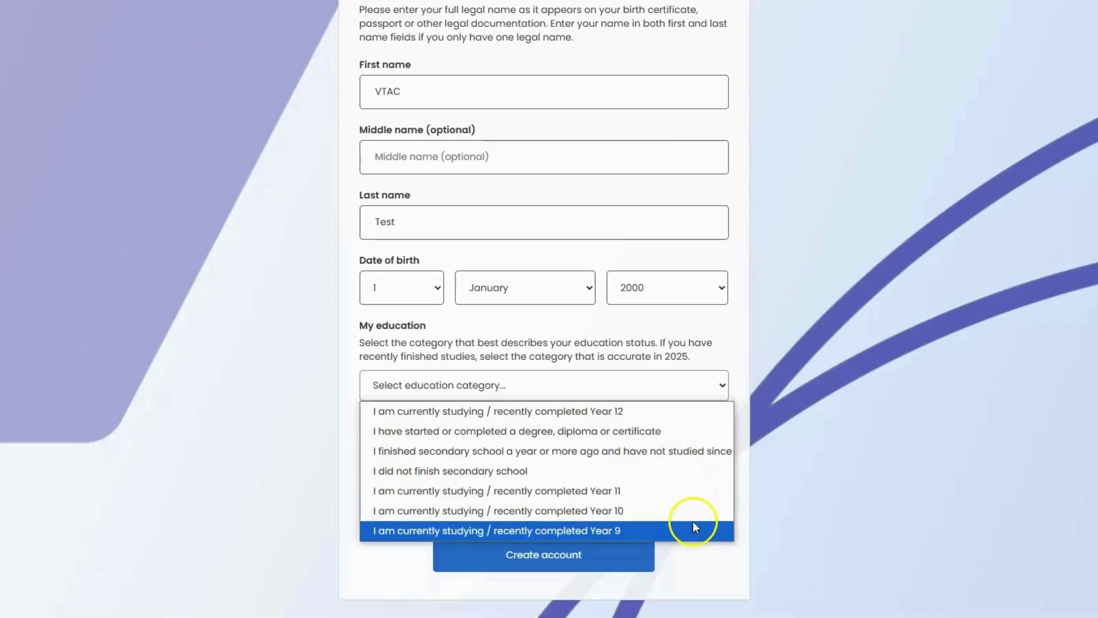
click(621, 416)
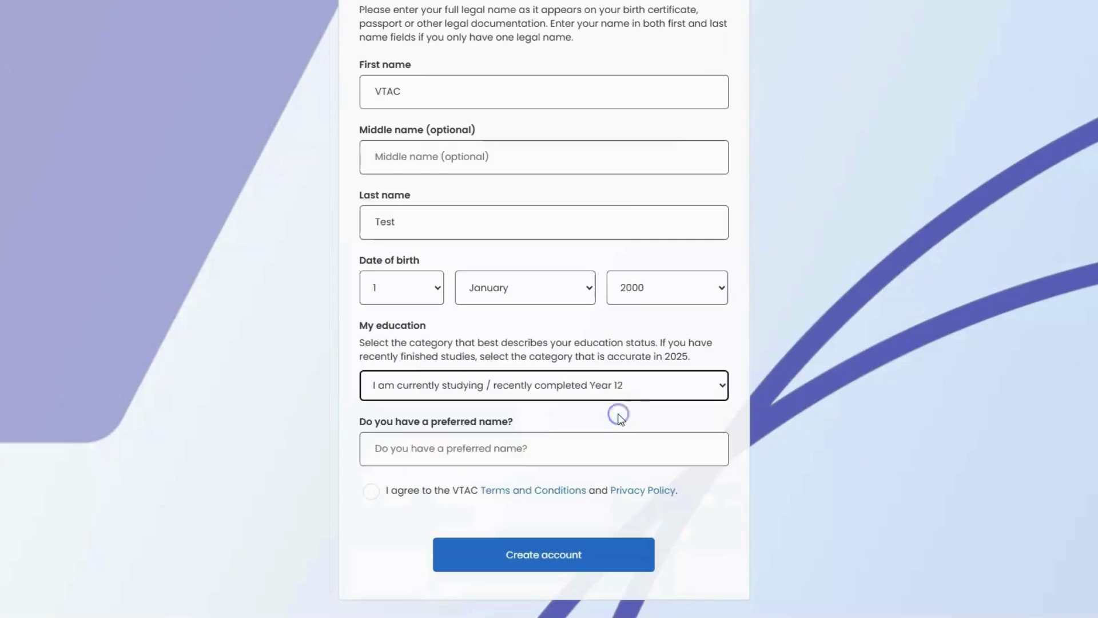
click(579, 440)
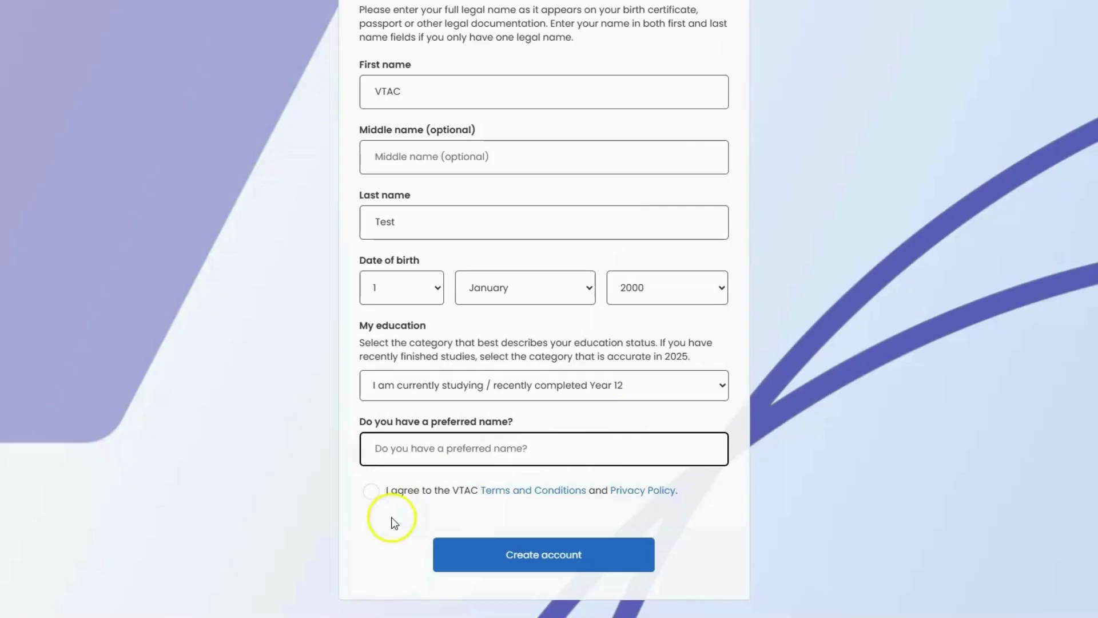
click(373, 495)
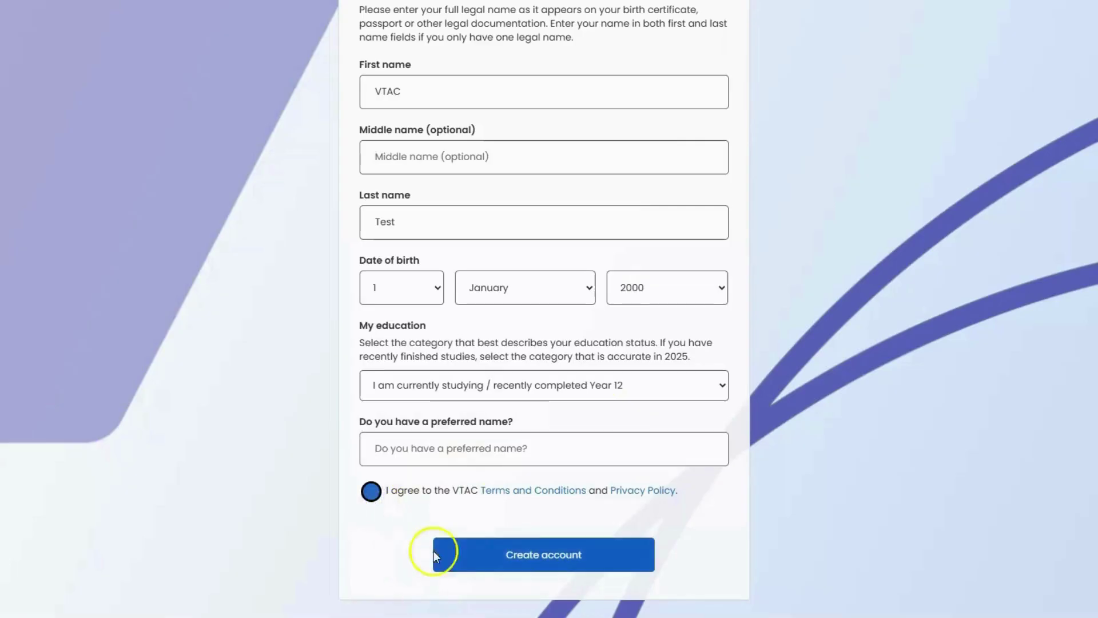
click(559, 546)
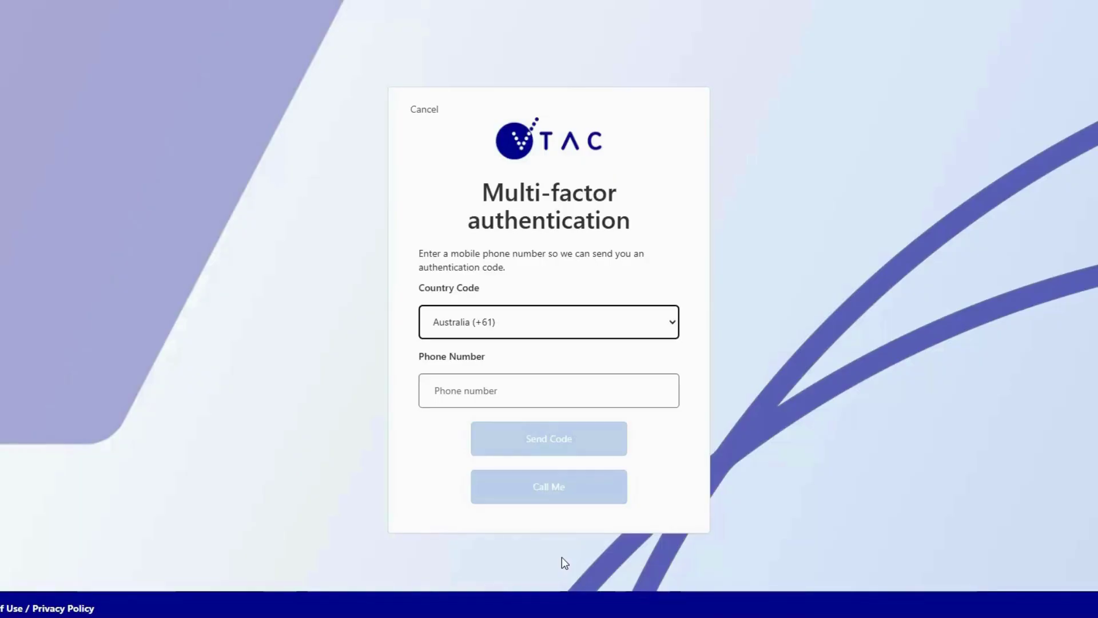
Enter the applicant's mobile number with Australia (+61) and request a text verification code.
click(482, 310)
click(500, 395)
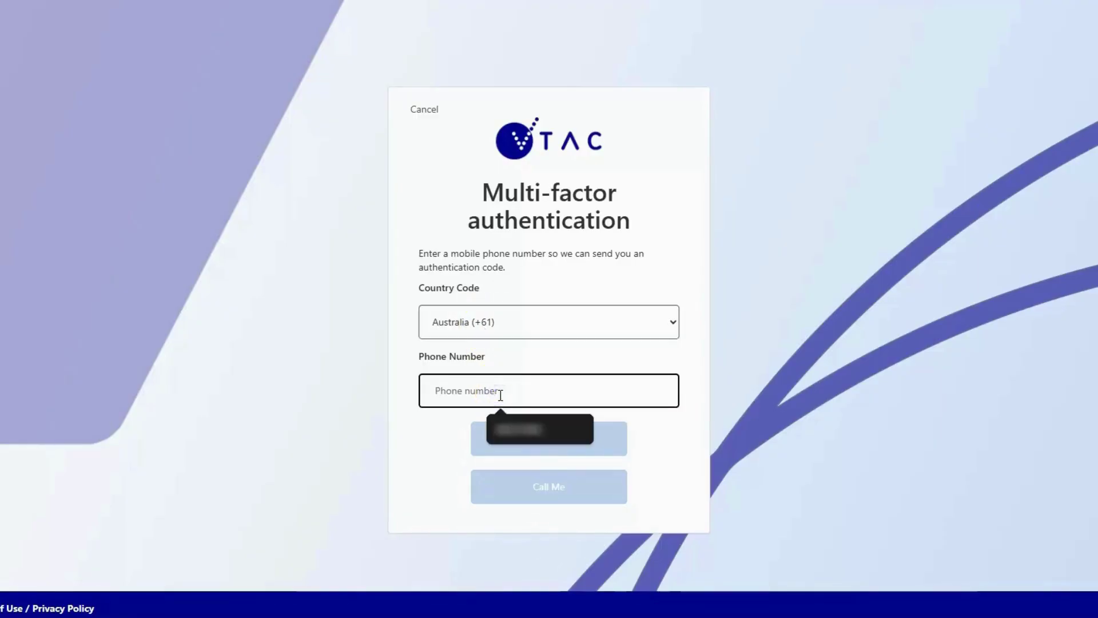
text(041)
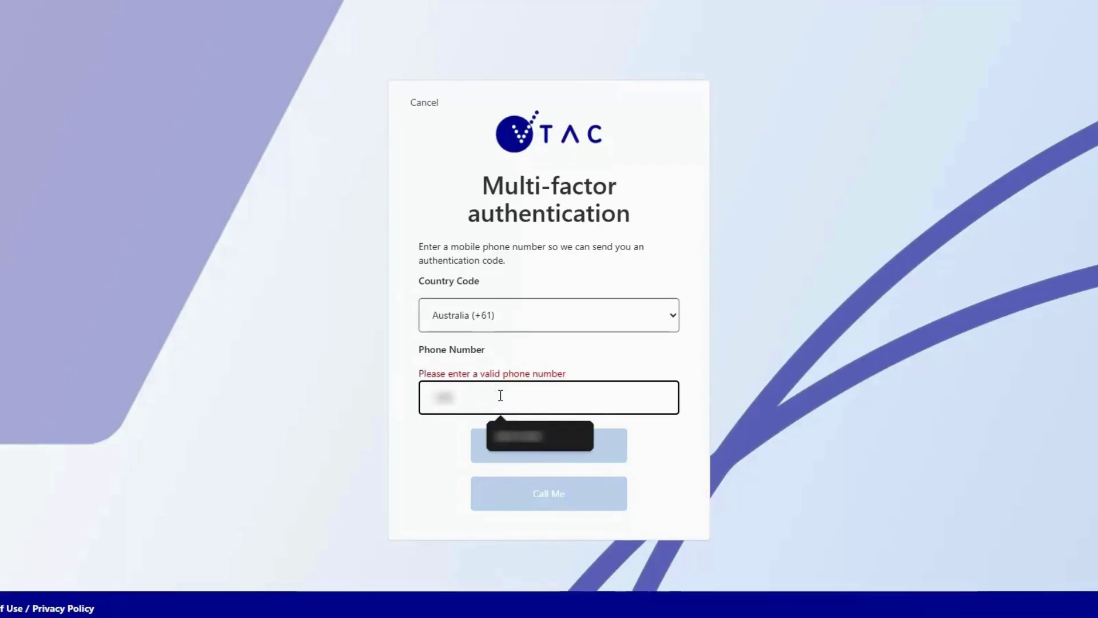
text(234)
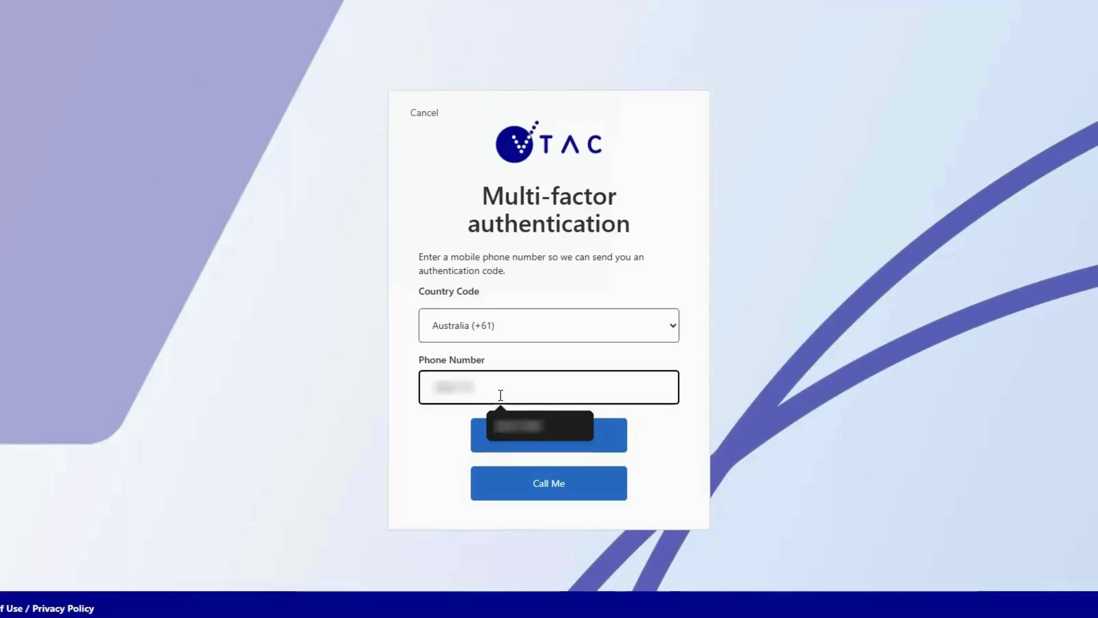
text(567)
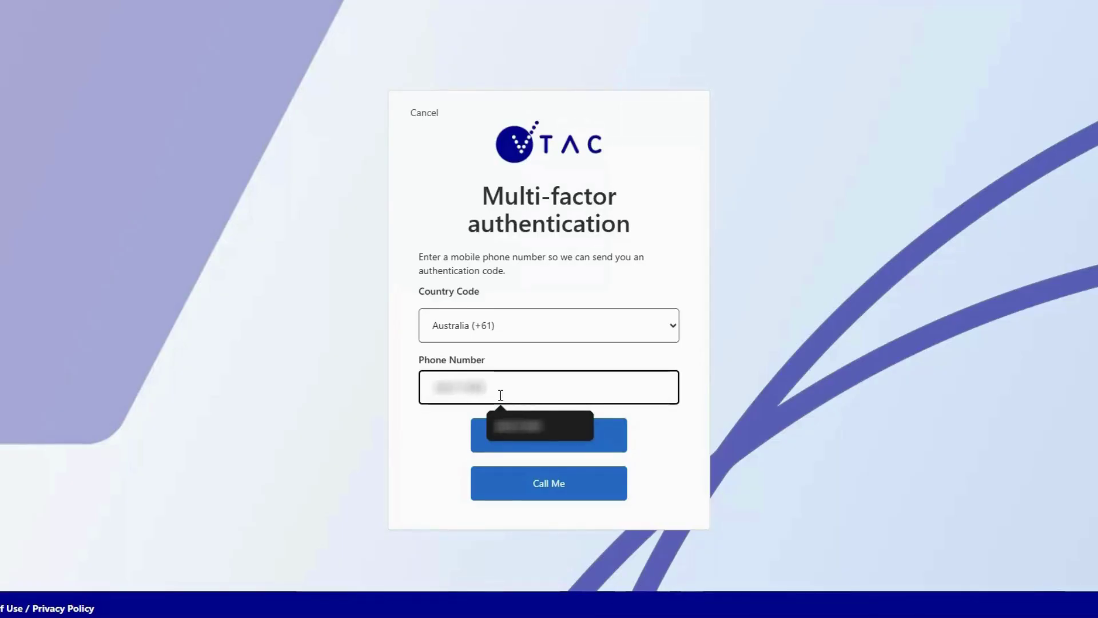
click(520, 438)
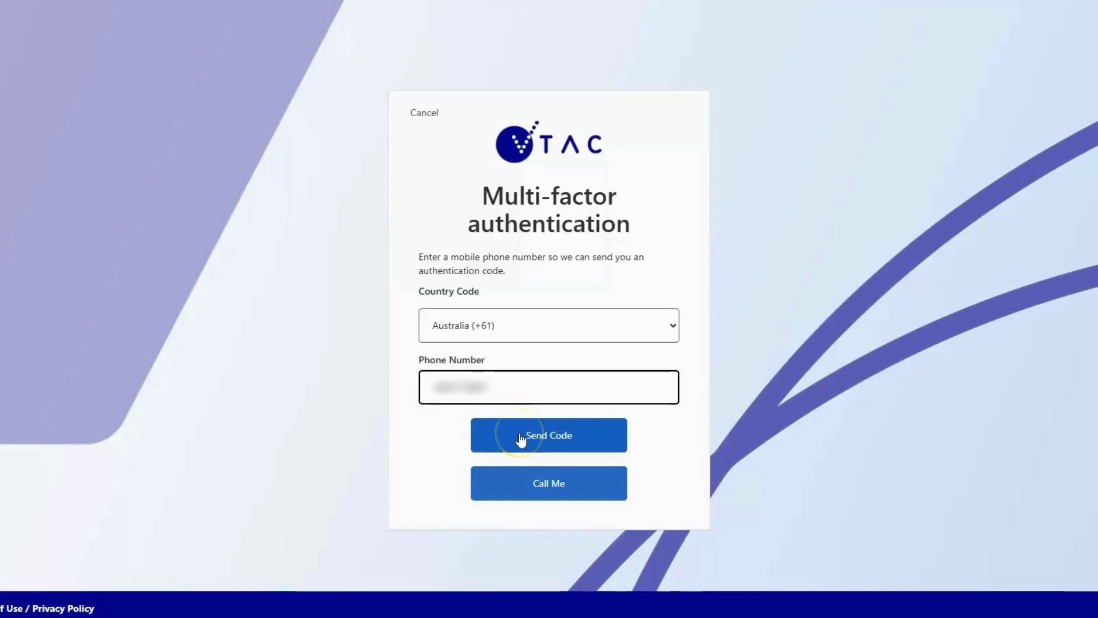
click(520, 438)
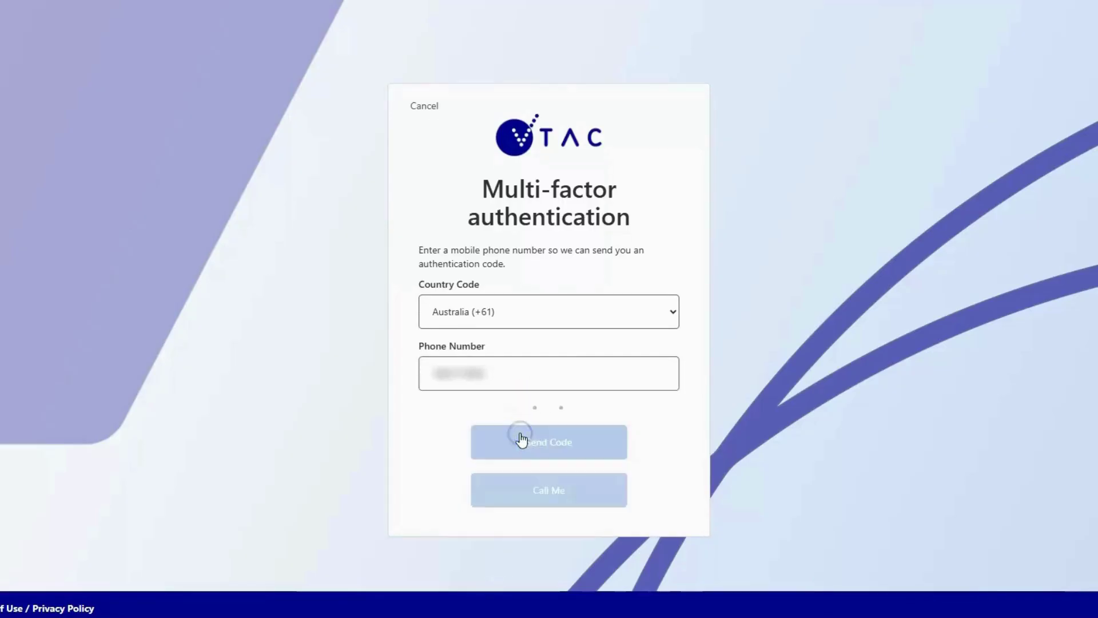
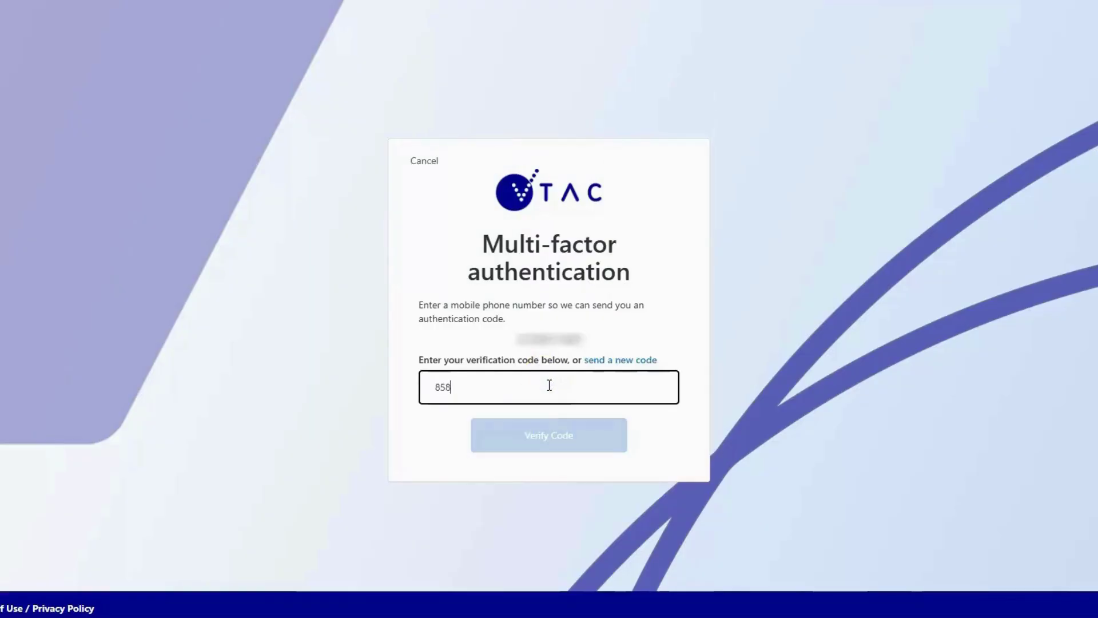
Enter the texted six-digit verification code and submit it with Verify Code.
click(576, 446)
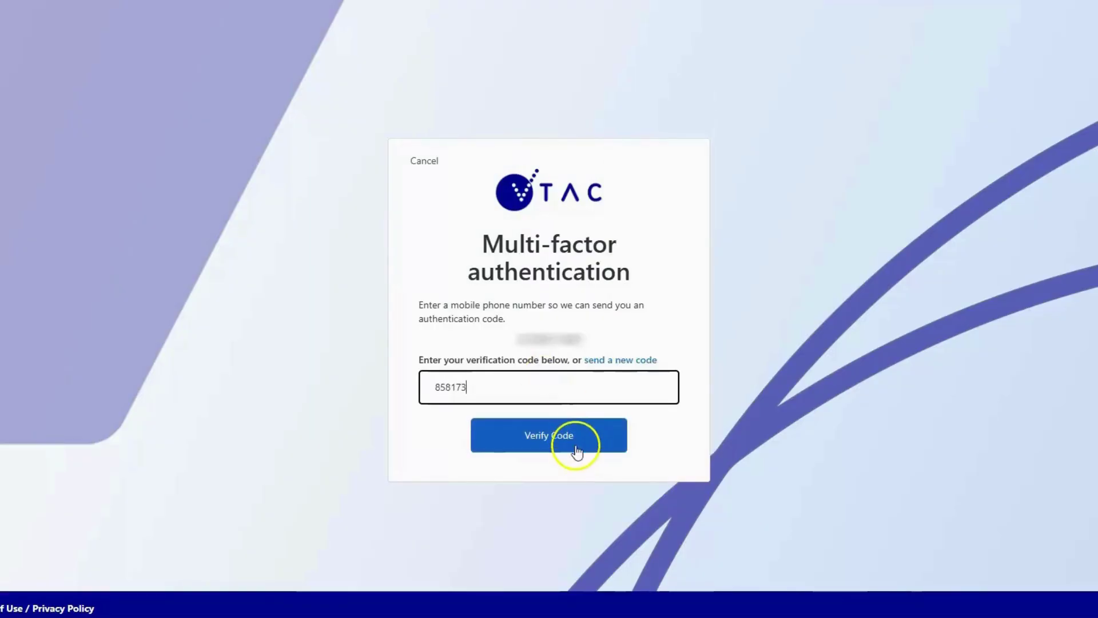